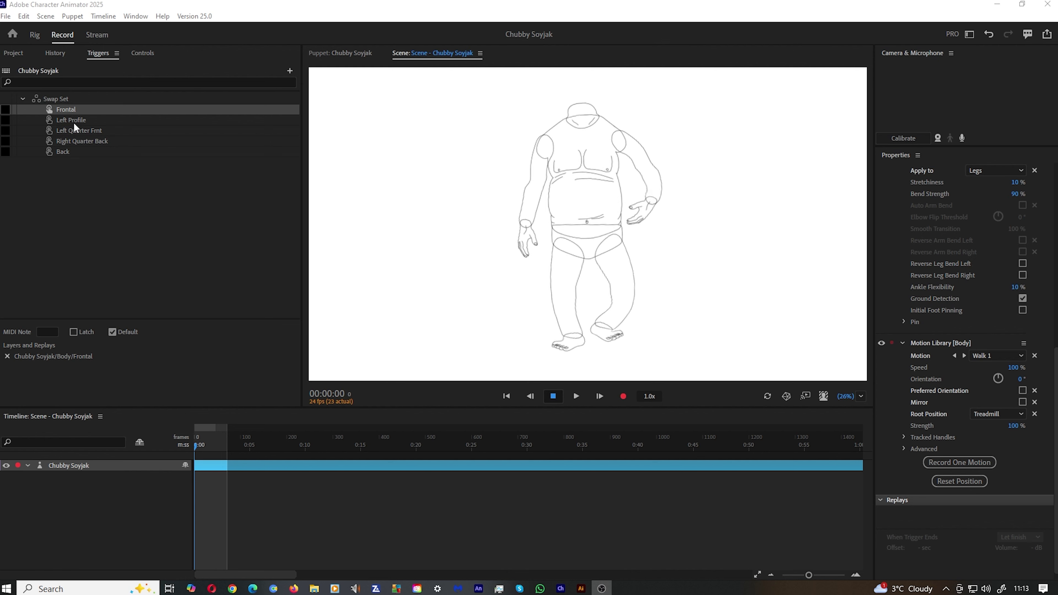
# Switch to the Rig workspace and show the puppet's Frontal, Left Profile, Left Quarter, Right Quarter Back and Back views one by one.
pyautogui.hotkey('ctrl', '2')
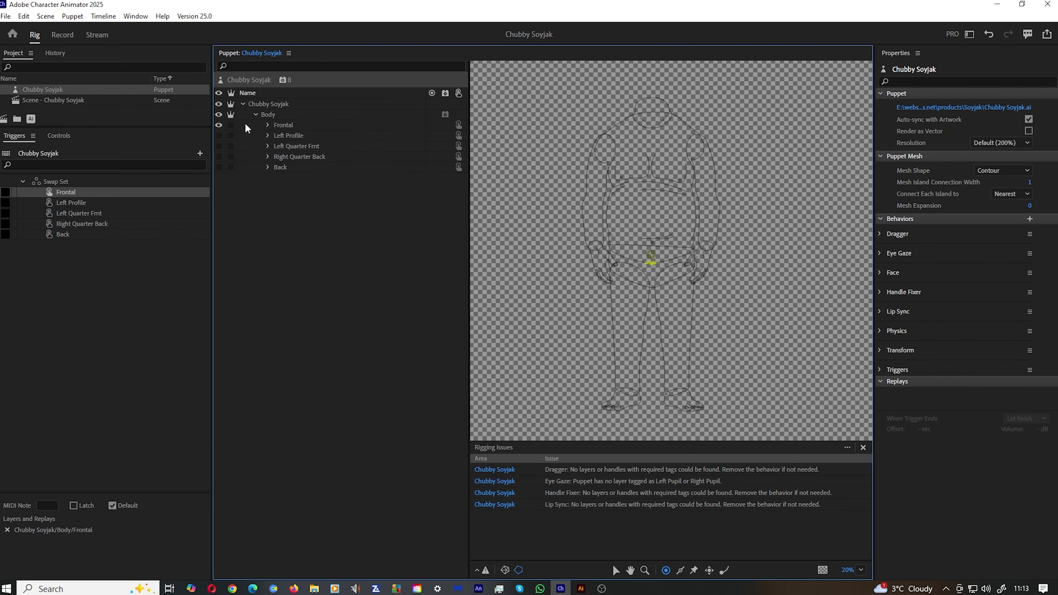
pyautogui.click(218, 125)
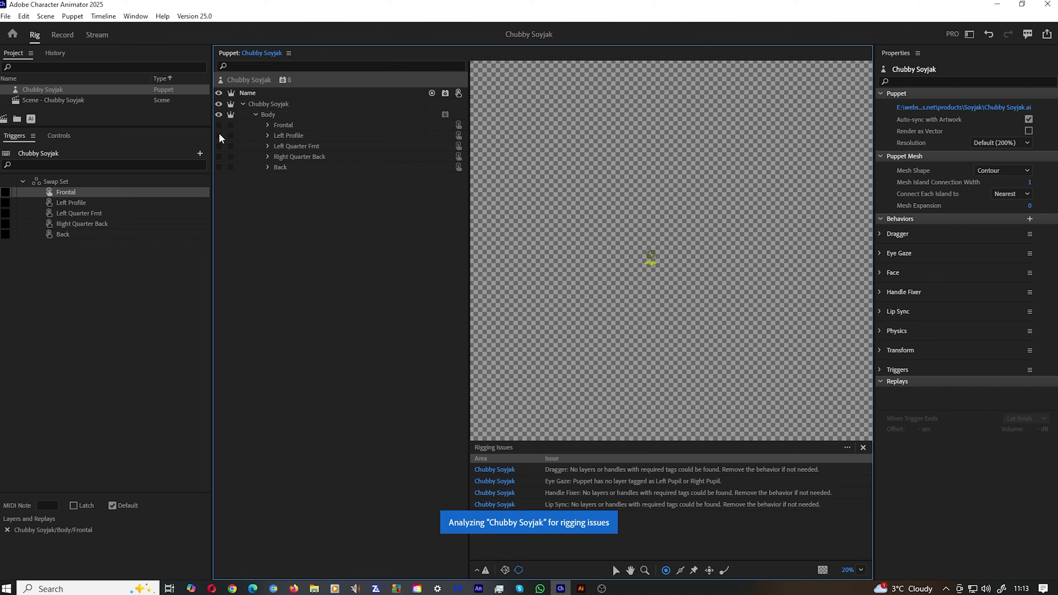
pyautogui.click(219, 135)
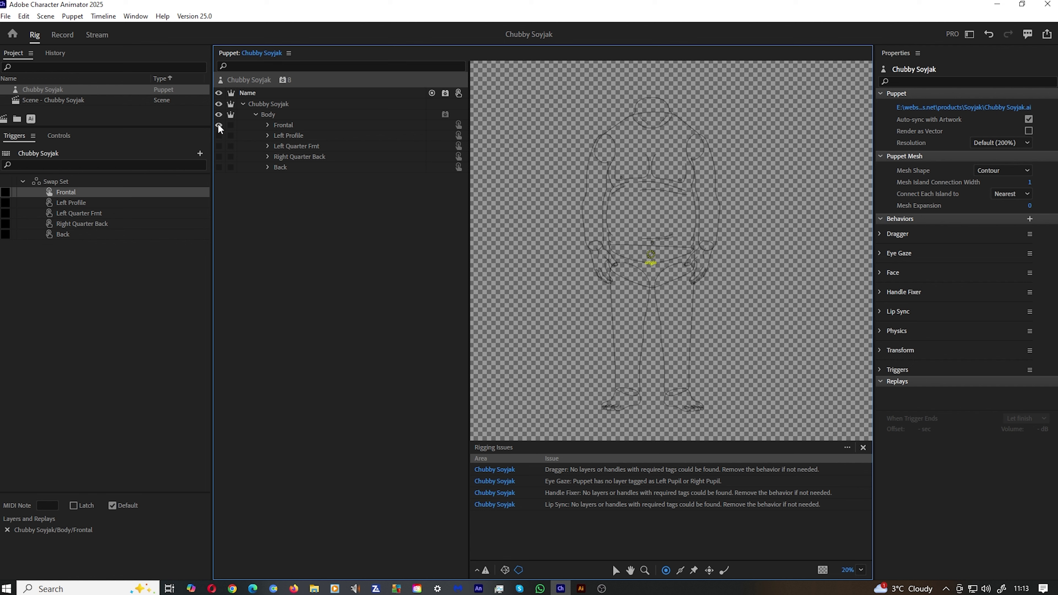
pyautogui.click(218, 125)
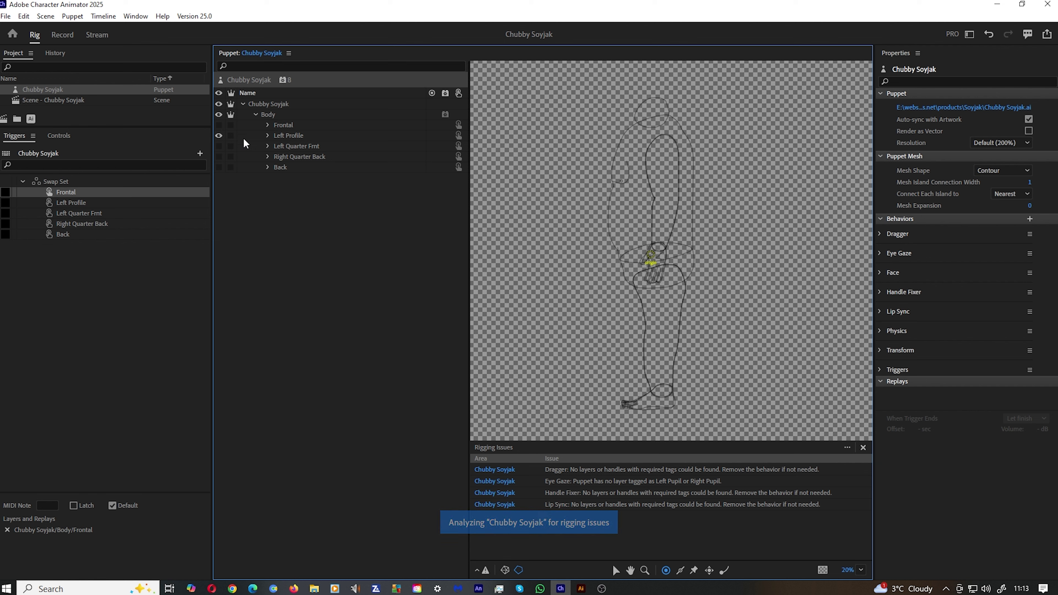
pyautogui.click(220, 143)
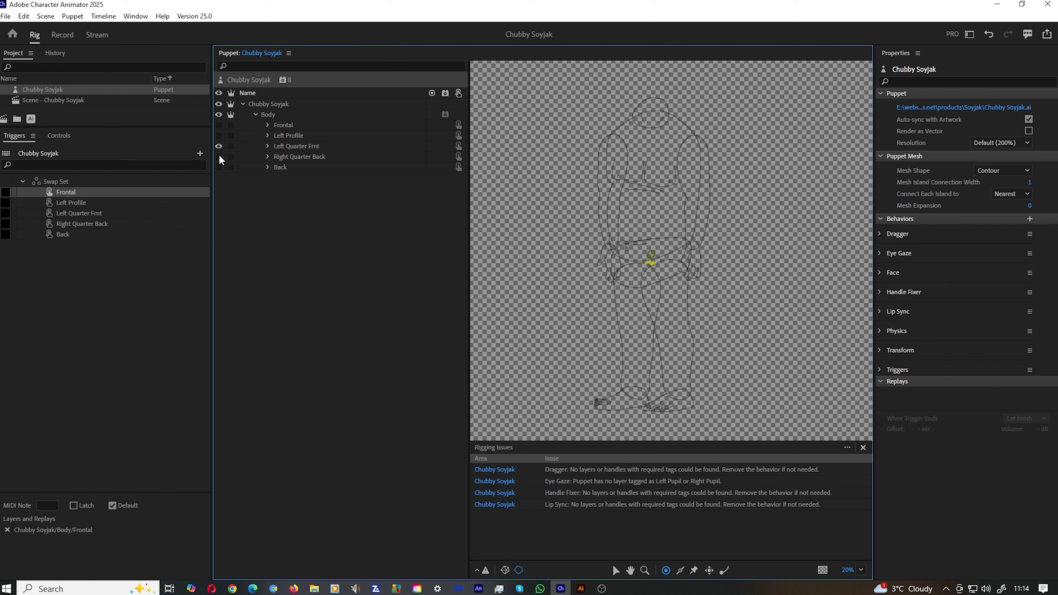
pyautogui.click(219, 156)
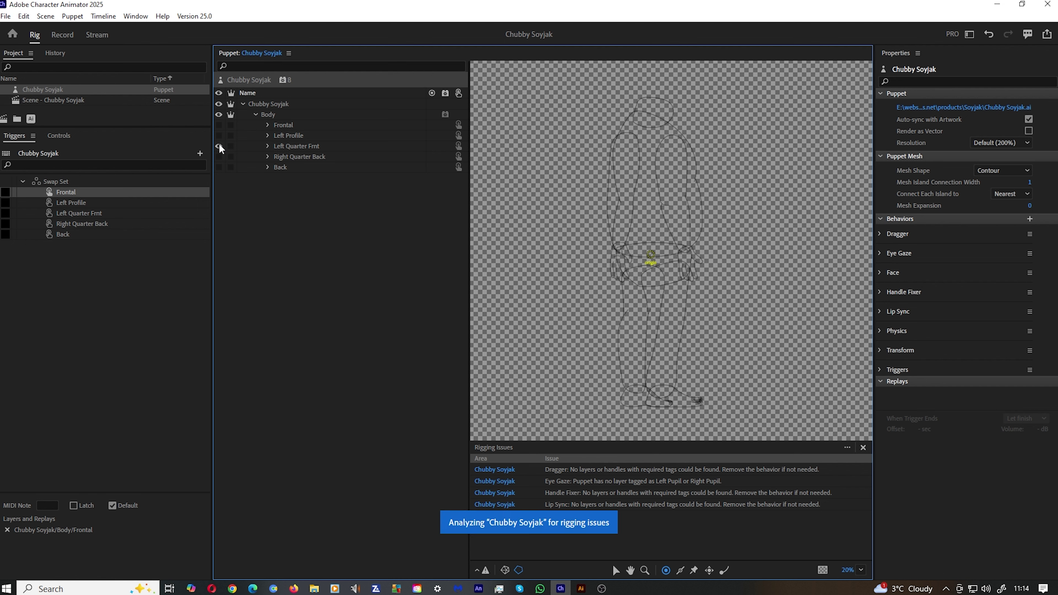
pyautogui.click(218, 167)
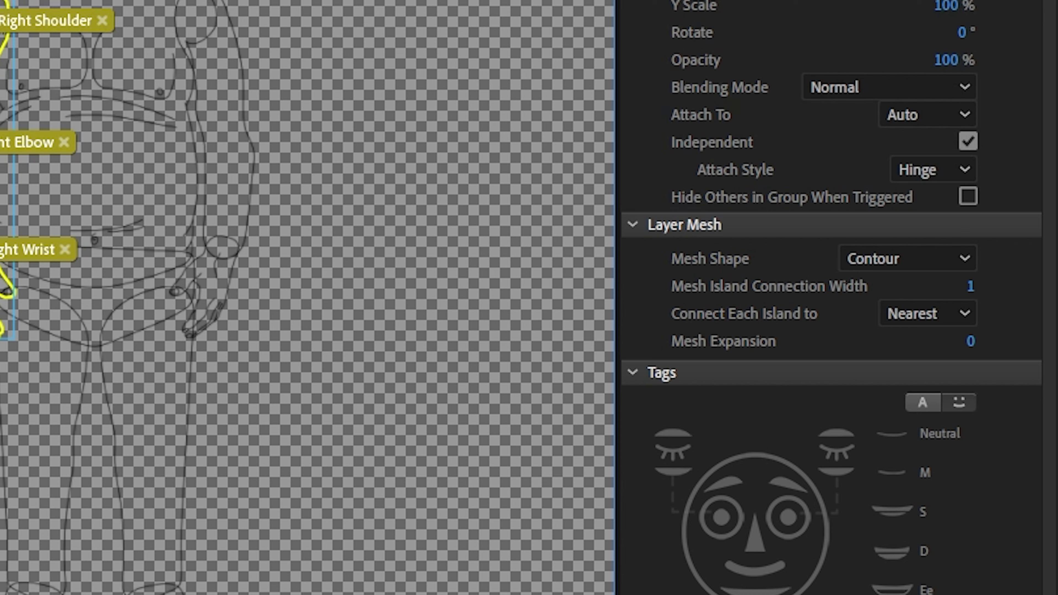
# Inspect the tagged handles on the Frontal view's Left Arm, Torso, Left Leg and Right Leg layers, including the Waist handle.
pyautogui.click(220, 187)
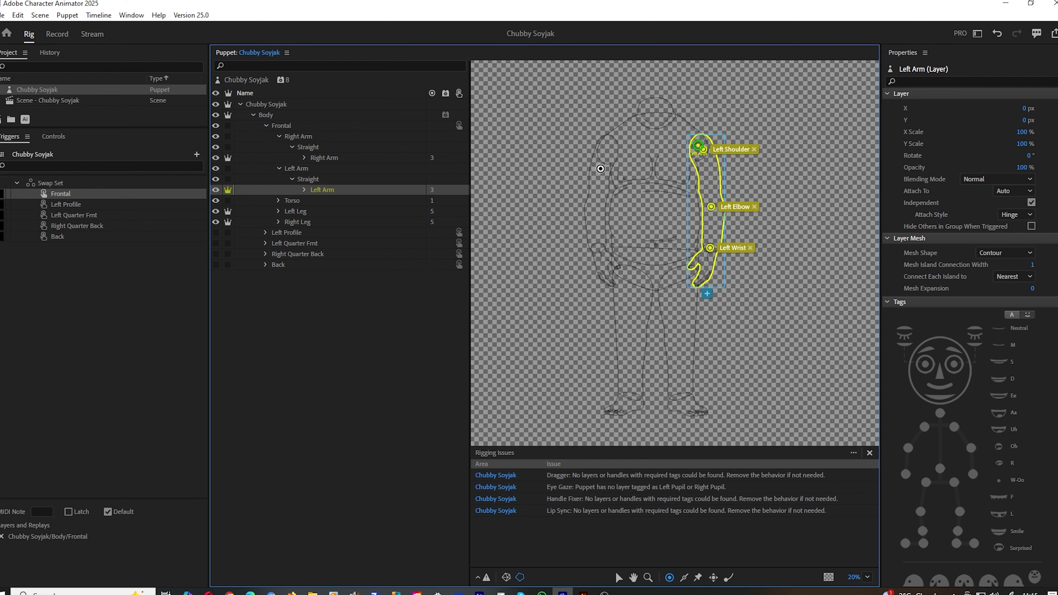
pyautogui.click(297, 201)
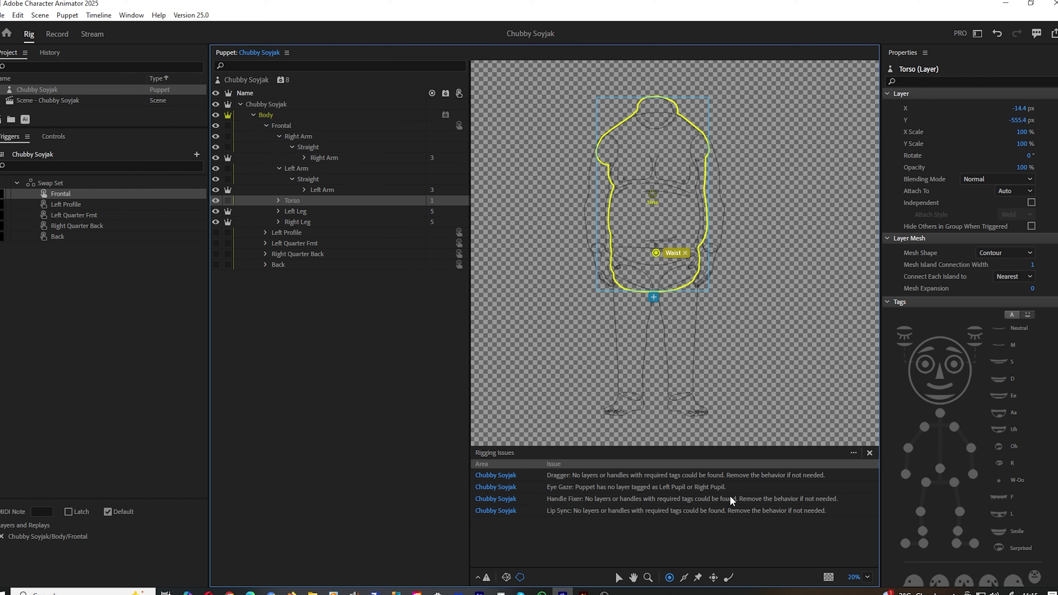
pyautogui.click(619, 580)
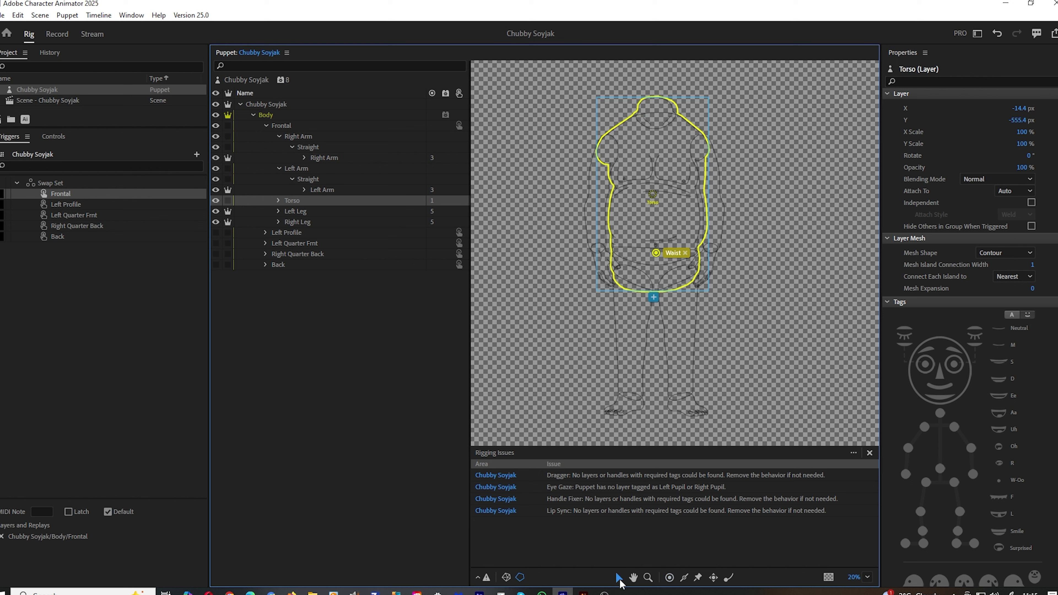
pyautogui.click(656, 254)
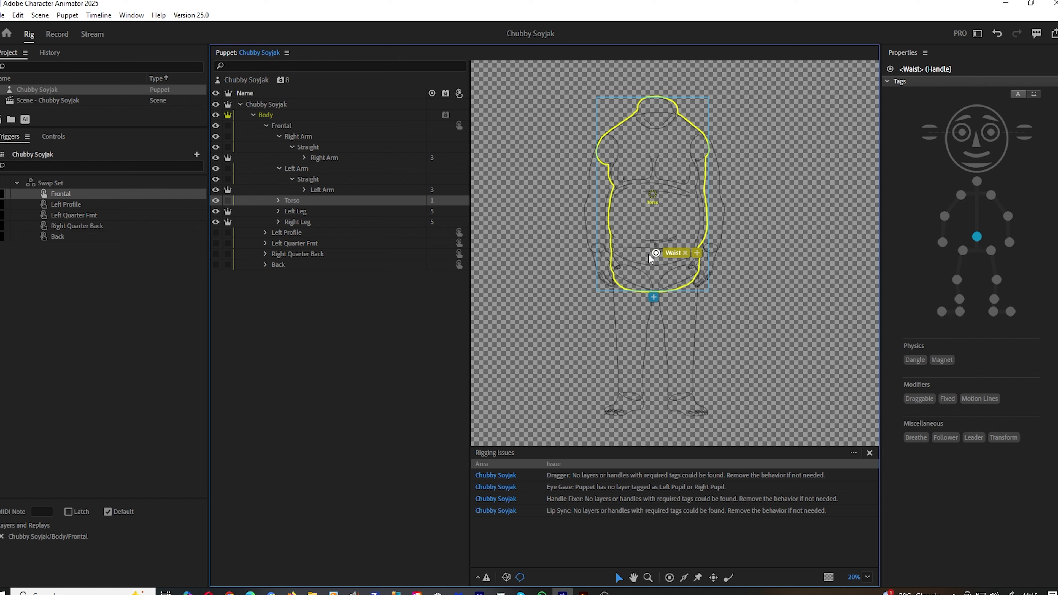
pyautogui.click(291, 212)
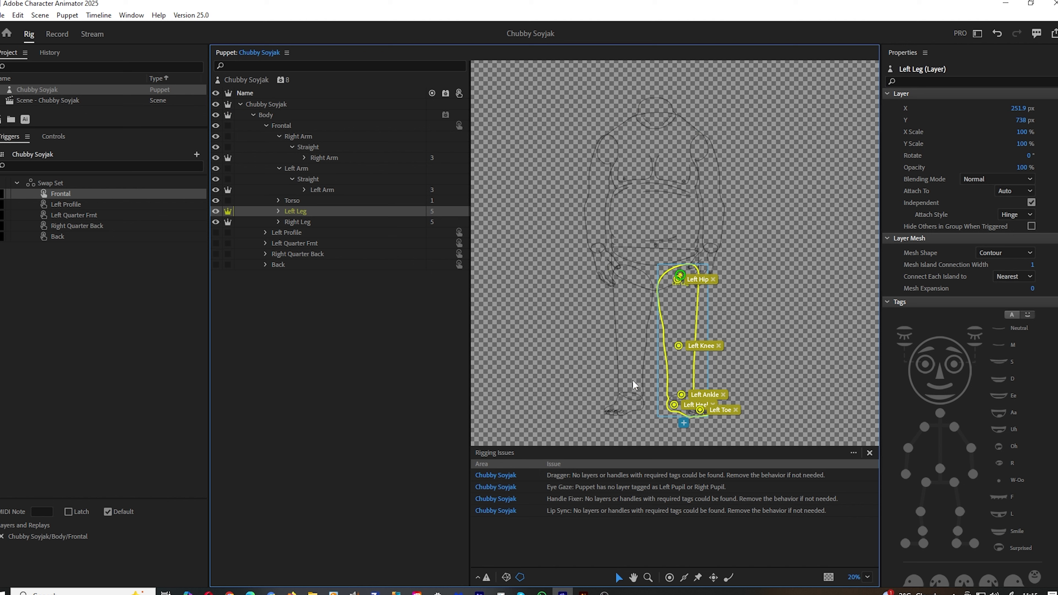
pyautogui.click(312, 225)
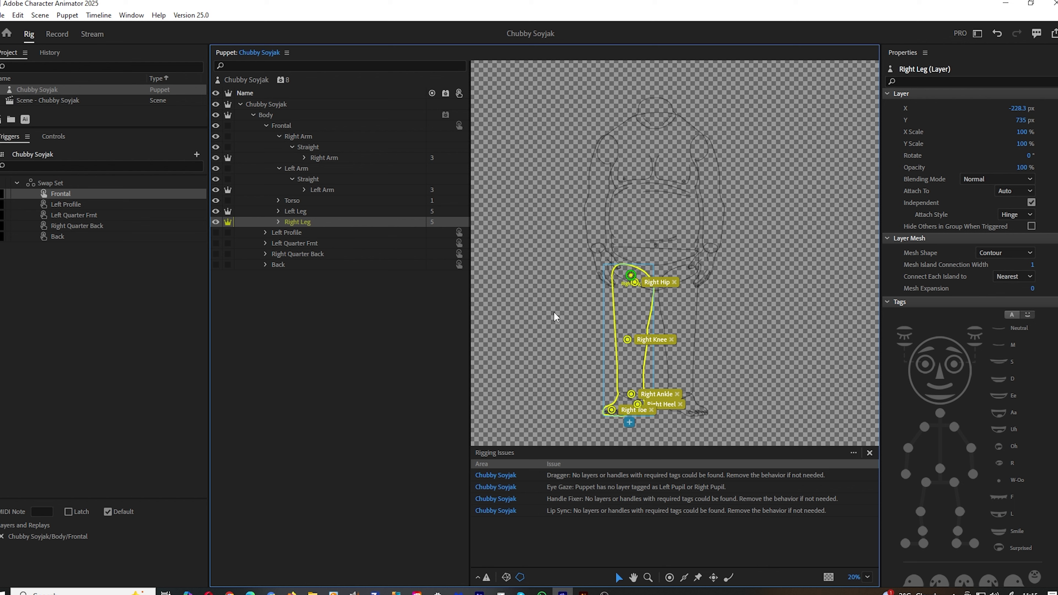
# Show the Left Profile view instead of Frontal and look through its arm, leg and torso layers.
pyautogui.click(266, 125)
pyautogui.click(265, 136)
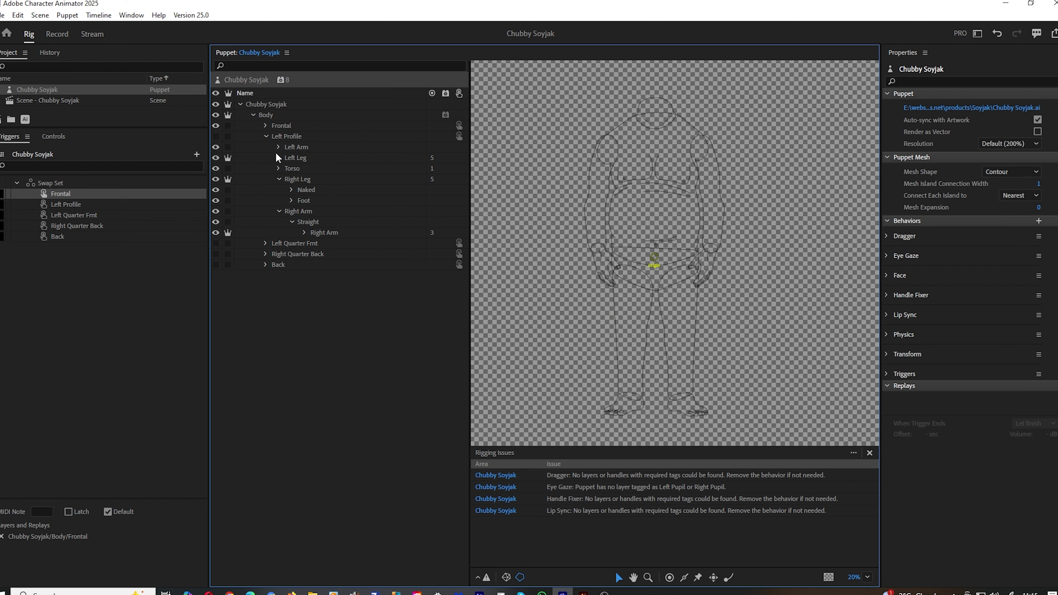
pyautogui.click(278, 148)
pyautogui.click(321, 168)
pyautogui.click(216, 136)
pyautogui.click(215, 125)
pyautogui.click(290, 179)
pyautogui.click(265, 137)
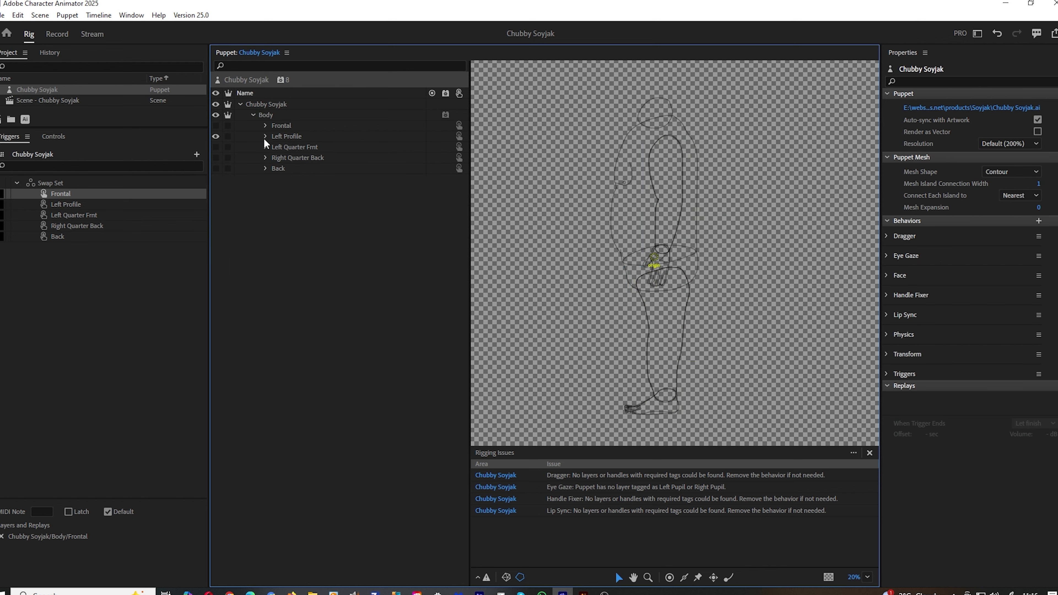
# Show the Left Quarter view instead of Left Profile and examine the limb and torso layers inside it.
pyautogui.click(215, 136)
pyautogui.click(216, 147)
pyautogui.click(265, 147)
pyautogui.click(331, 180)
pyautogui.click(335, 244)
pyautogui.click(306, 190)
pyautogui.click(308, 211)
pyautogui.click(266, 147)
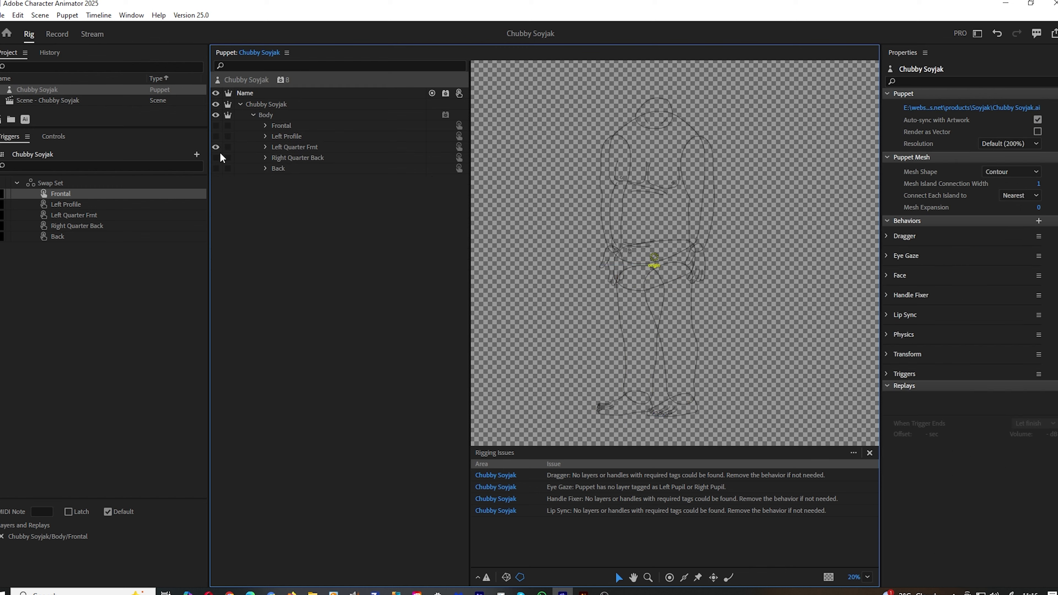
# Show the Right Quarter Back view instead of the Left Quarter view and check its nested layers.
pyautogui.click(216, 147)
pyautogui.click(216, 157)
pyautogui.click(265, 158)
pyautogui.click(326, 190)
pyautogui.click(319, 254)
# Check the Body layer's origin handle and set the layer's attach style to Free.
pyautogui.click(274, 115)
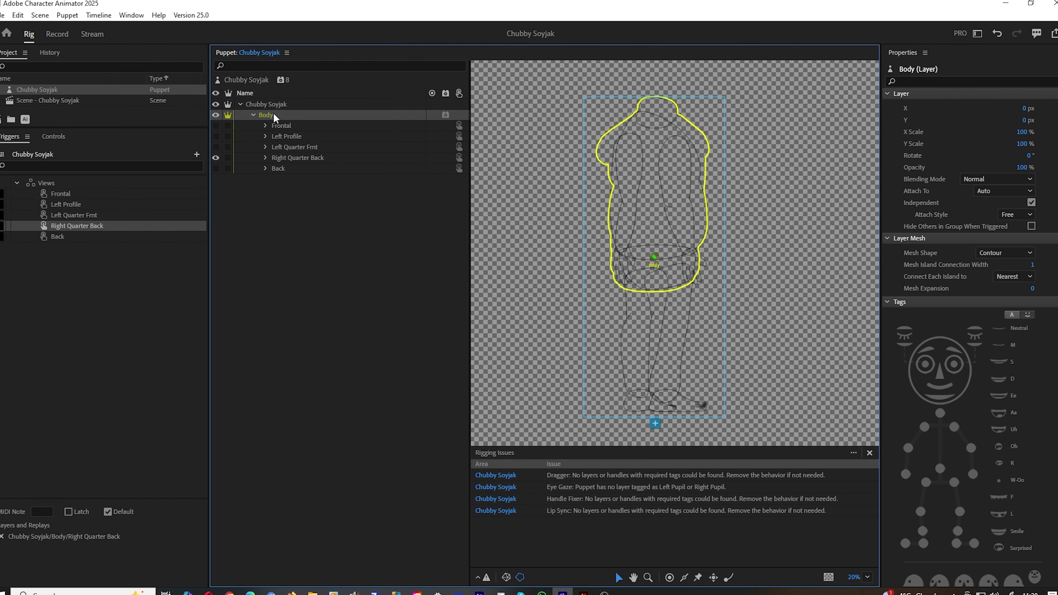
pyautogui.click(654, 258)
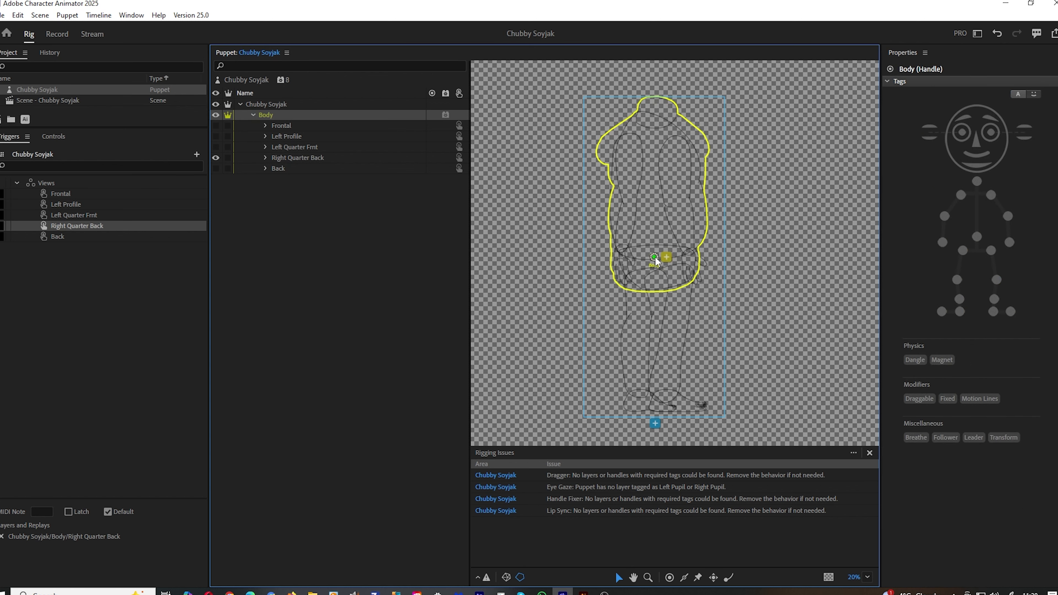
pyautogui.click(277, 115)
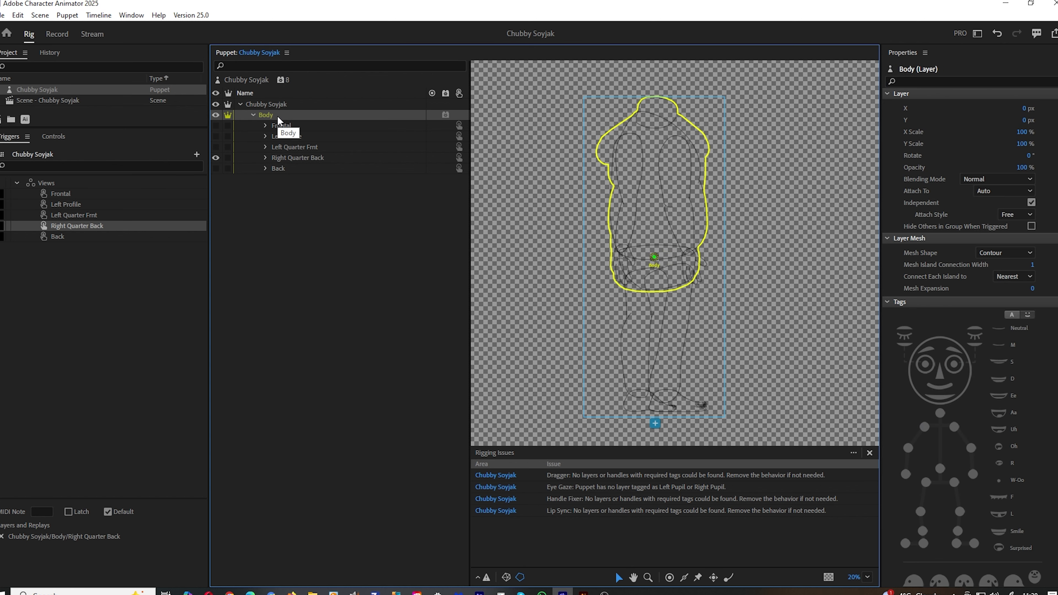
pyautogui.click(1015, 214)
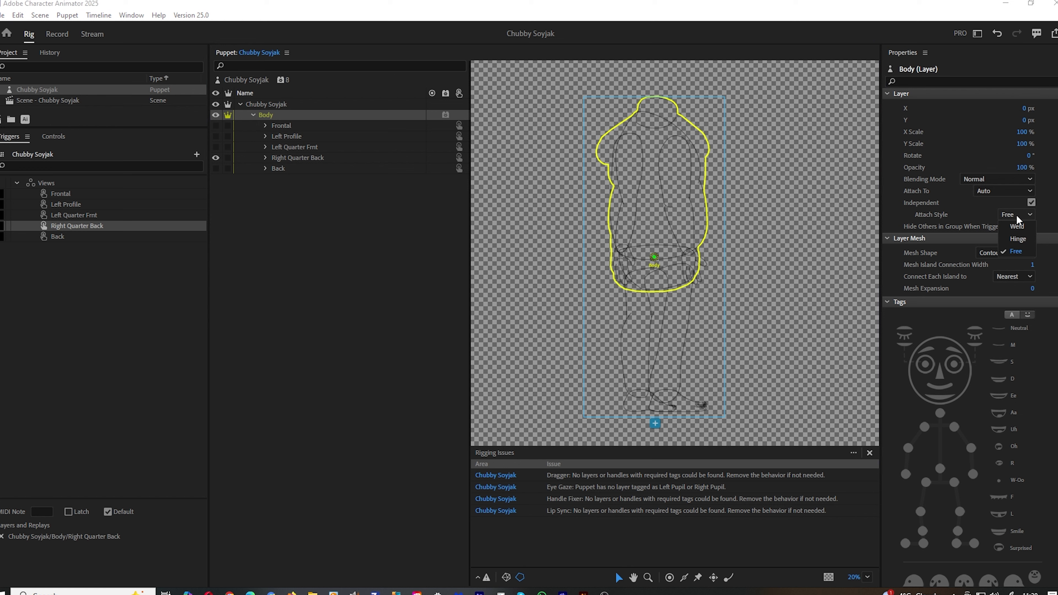
pyautogui.click(1021, 252)
# Check the behaviors assigned to the Body layer and review the available ones, including Limb IK and Motion Library.
pyautogui.click(218, 158)
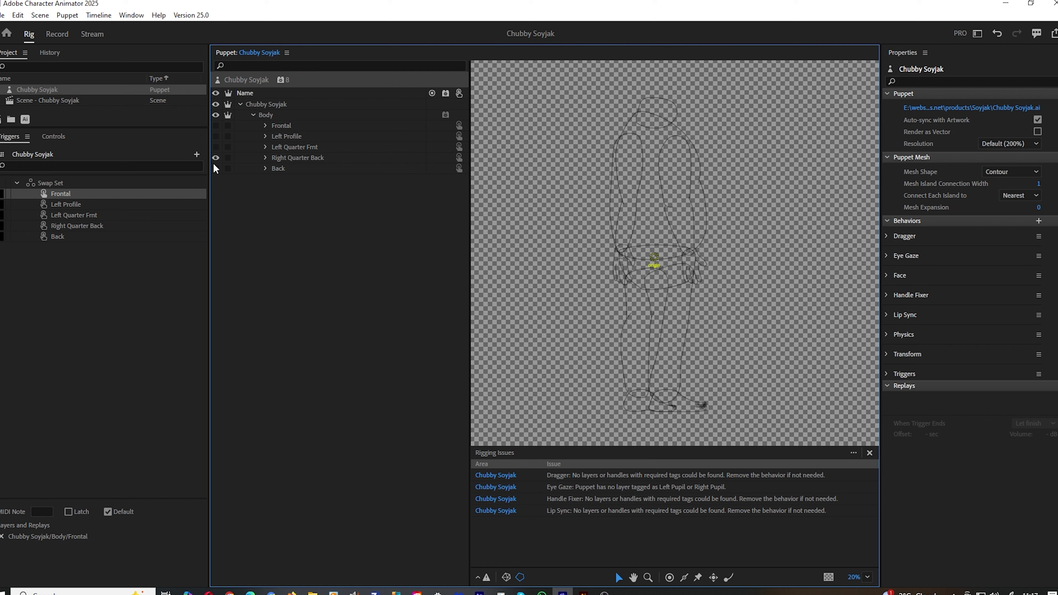
pyautogui.click(285, 115)
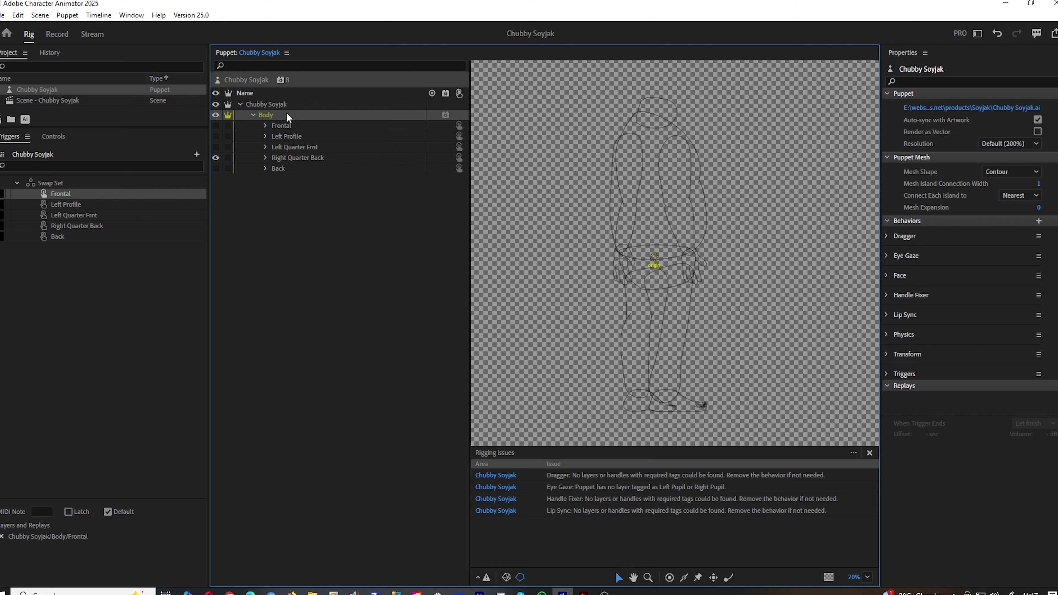
pyautogui.moveTo(446, 117)
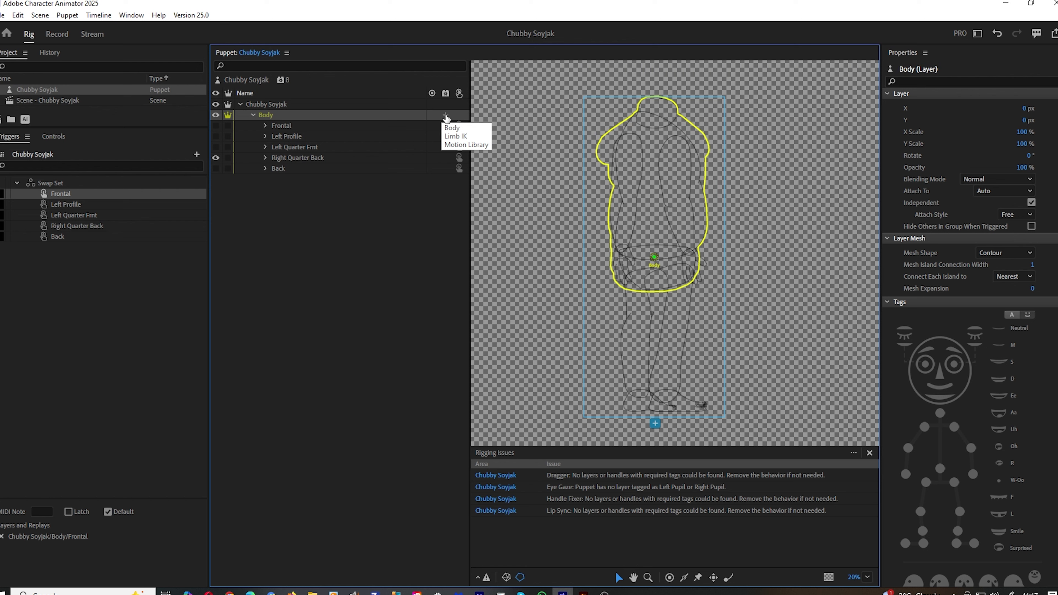
pyautogui.click(445, 116)
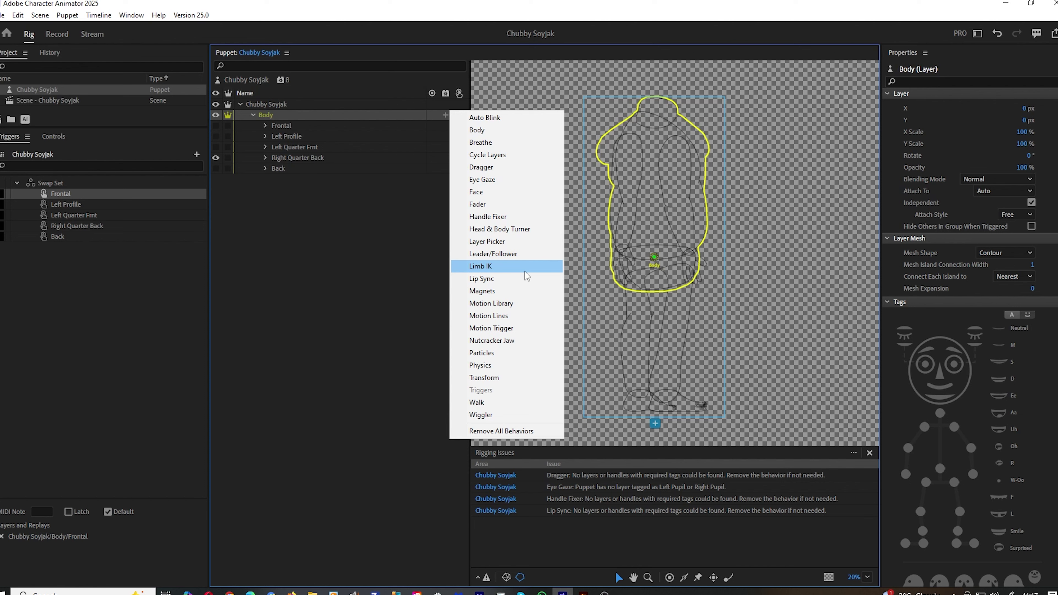
pyautogui.click(523, 303)
pyautogui.click(400, 218)
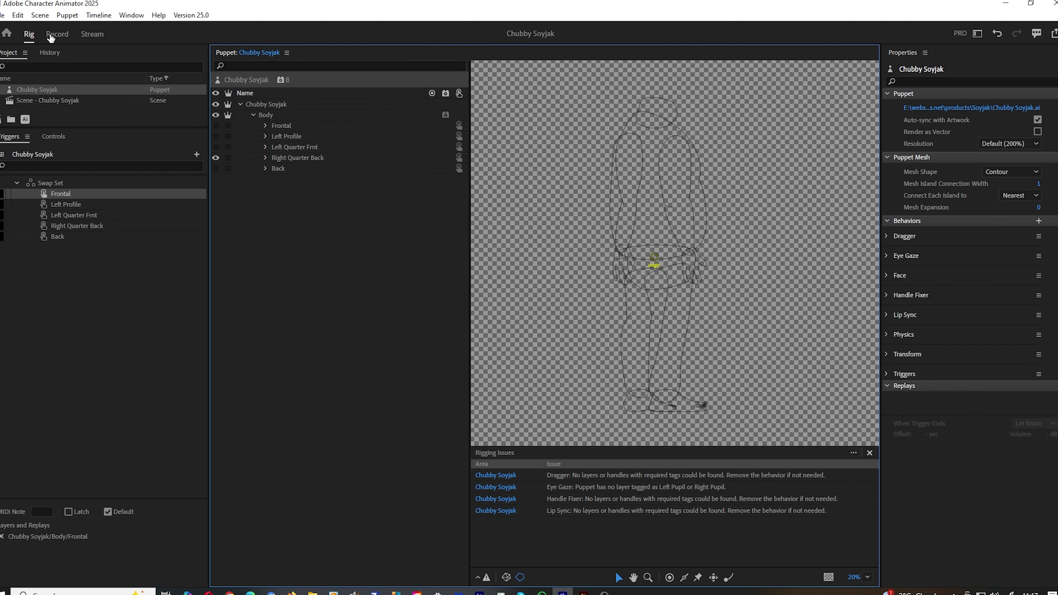
# Rename the trigger swap set to Views.
pyautogui.rightClick(53, 183)
pyautogui.click(75, 188)
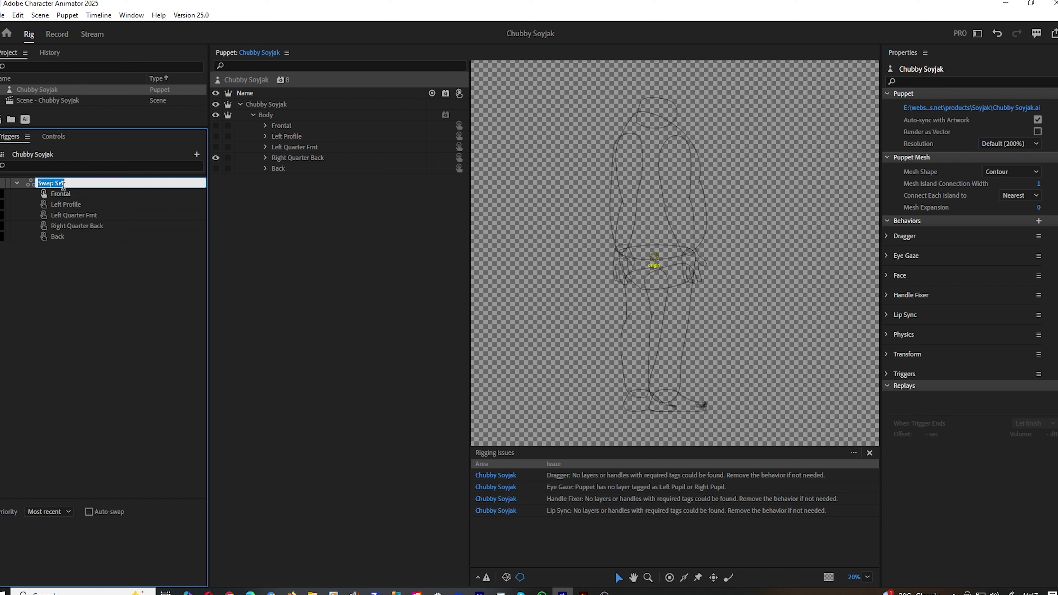
pyautogui.write('Views')
pyautogui.press('Return')
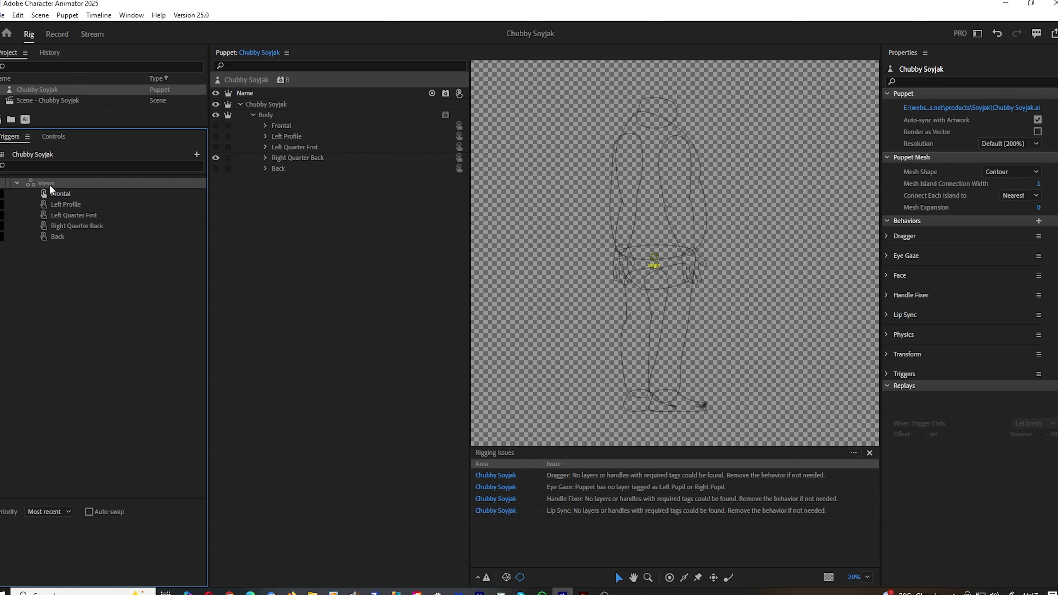
# Select the five view layers from Frontal through Back and add them to the Views swap set.
pyautogui.click(281, 125)
pyautogui.keyDown('shift'); pyautogui.click(278, 168); pyautogui.keyUp('shift')
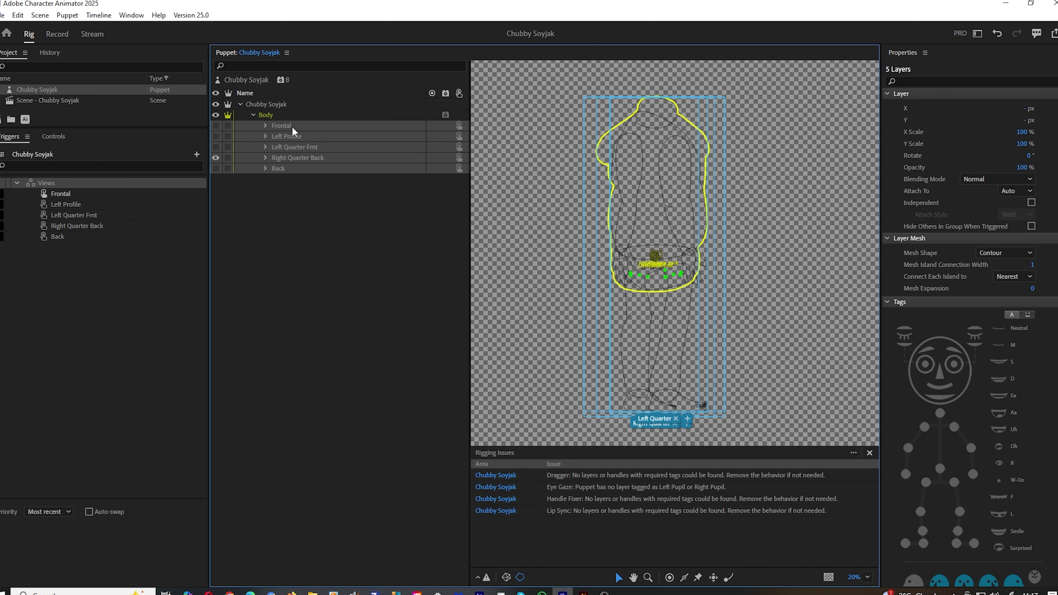
pyautogui.moveTo(293, 130); pyautogui.dragTo(85, 181)
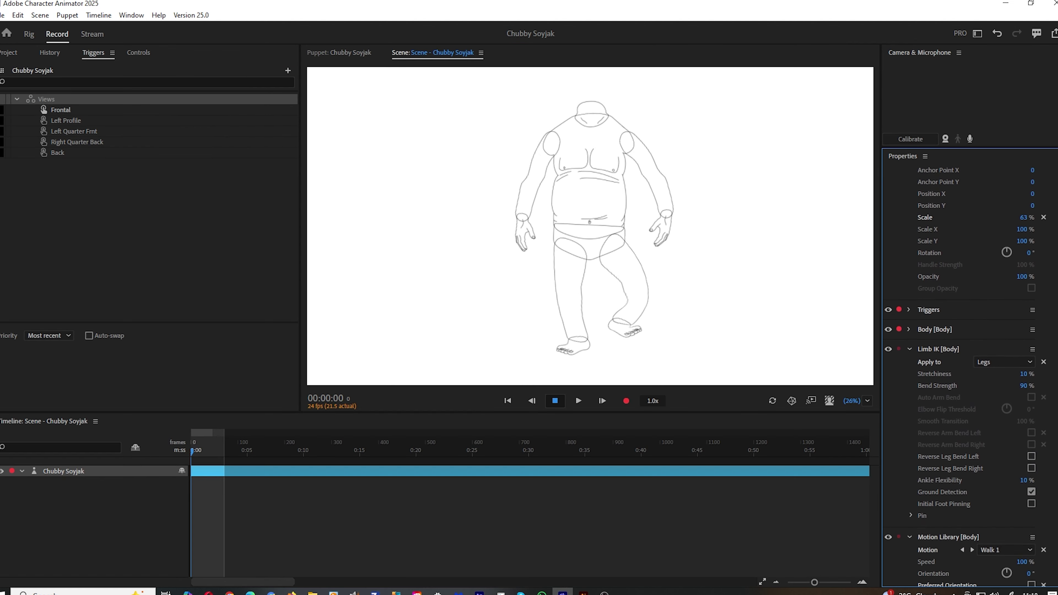
# In the scene puppet's Limb IK behavior, set Apply to to Arms and Legs.
pyautogui.scroll(-5, 1021, 444)
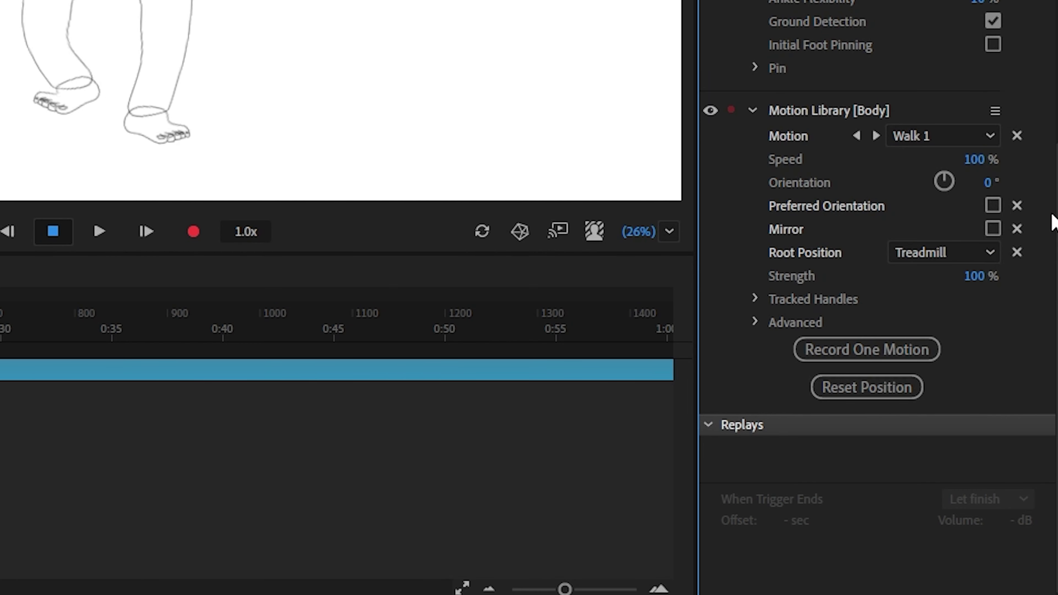
pyautogui.scroll(5, 1053, 219)
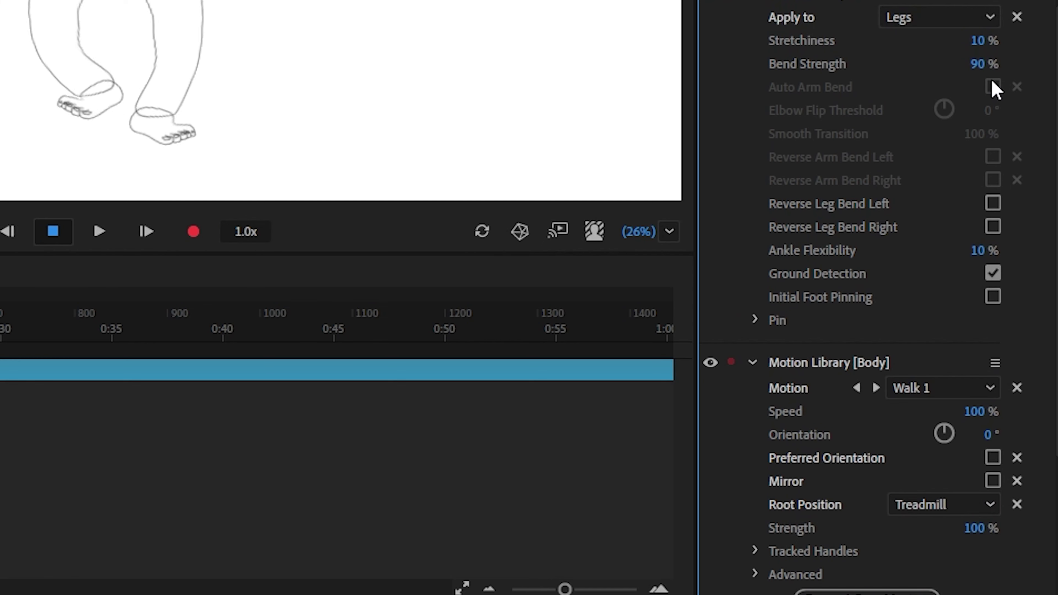
pyautogui.click(972, 21)
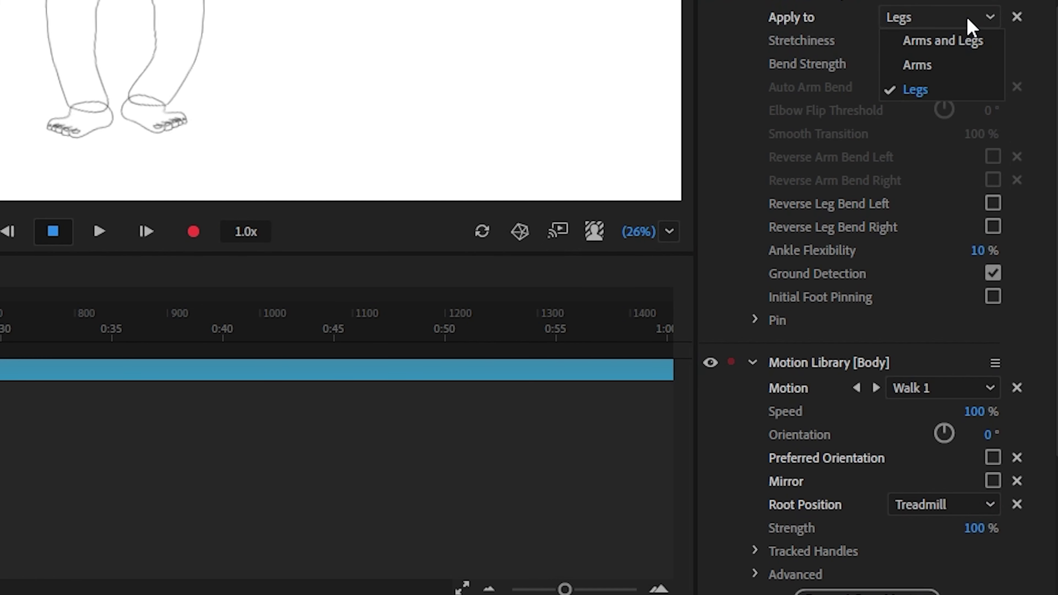
pyautogui.click(957, 40)
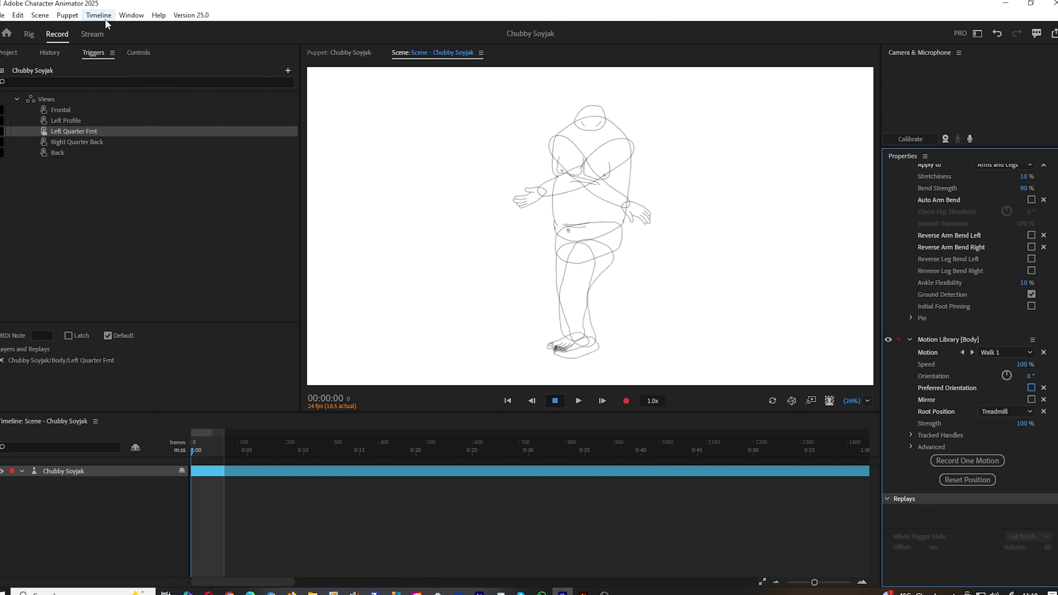
# Swap all left and right tags on the puppet.
pyautogui.click(99, 14)
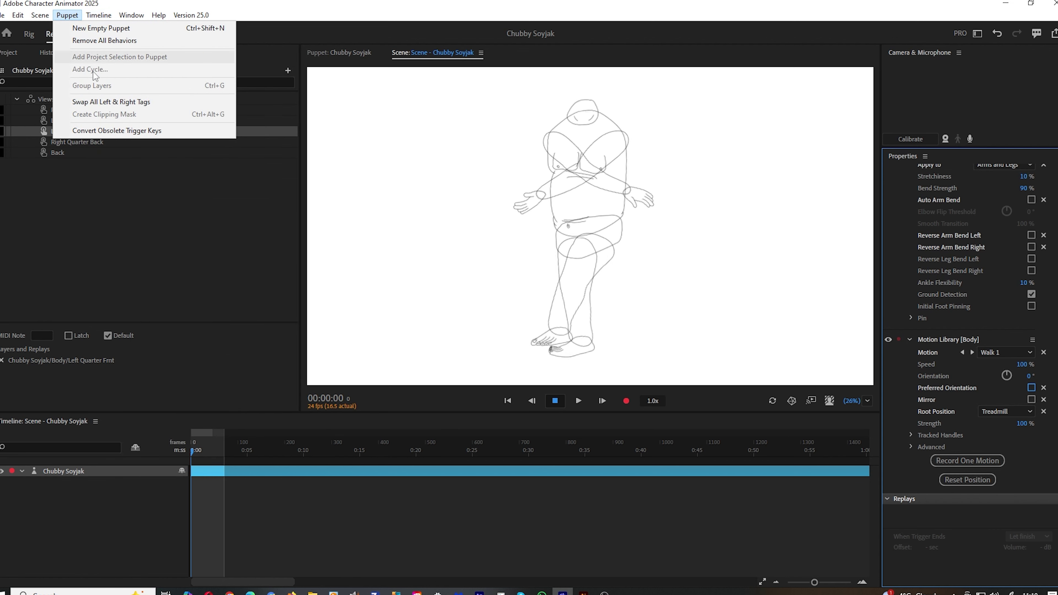
pyautogui.click(105, 104)
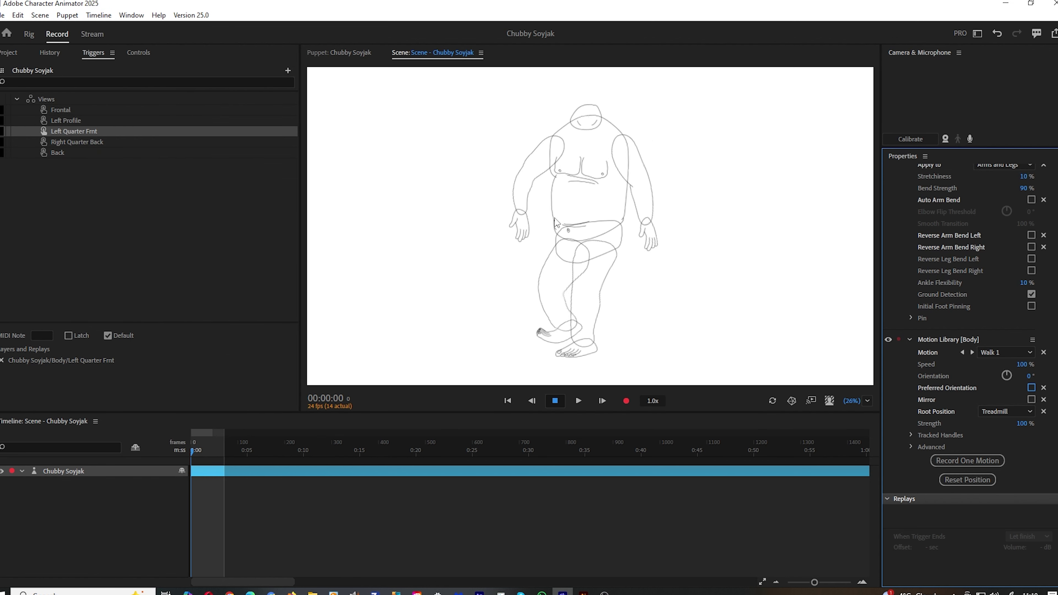
# For the left quarter front view, enable Reverse Arm Bend Right in Limb IK and Preferred Orientation in Motion Library.
pyautogui.click(1031, 247)
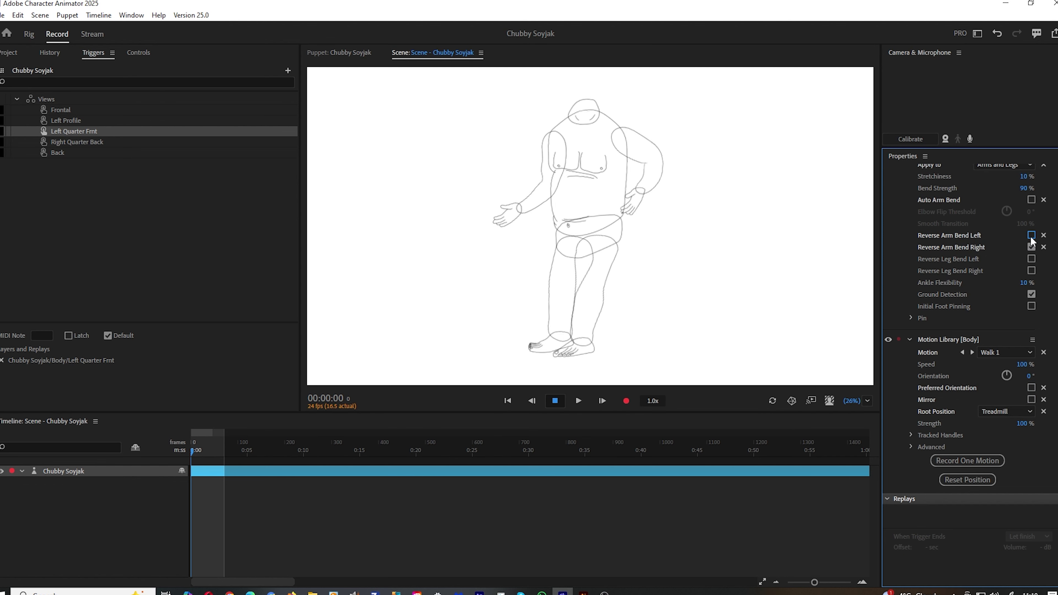
pyautogui.click(1031, 388)
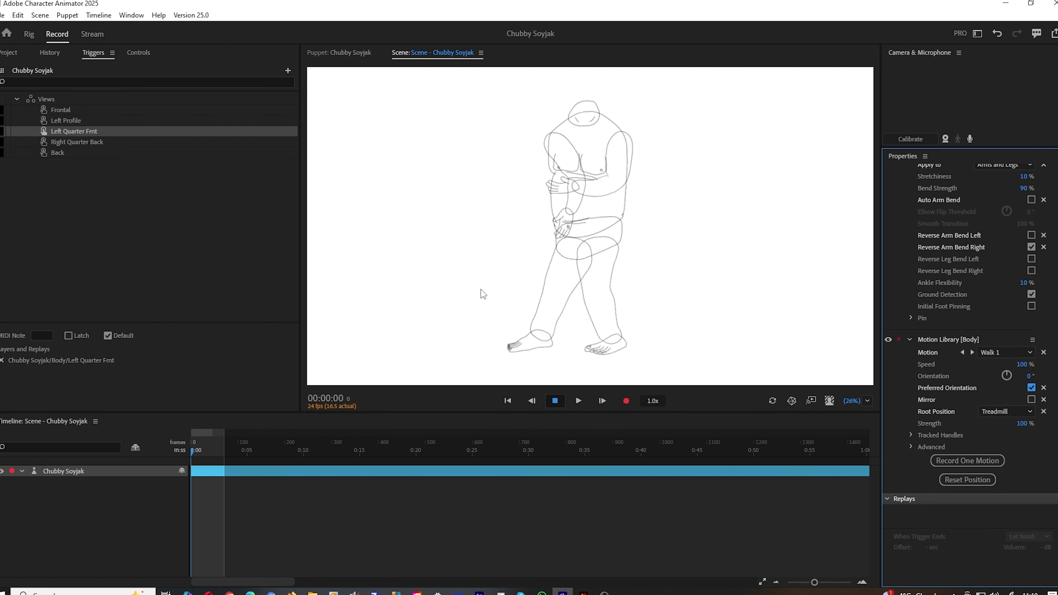
# Trigger the Right Quarter Back view and enable Mirror in Motion Library, keeping Preferred Orientation enabled.
pyautogui.click(74, 144)
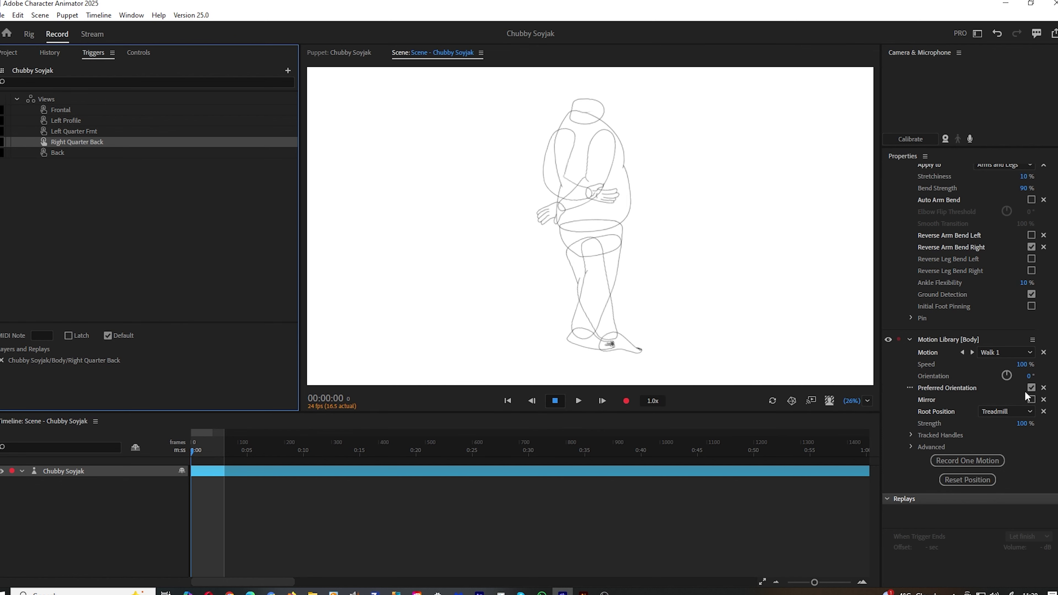
pyautogui.click(1031, 399)
pyautogui.click(1031, 387)
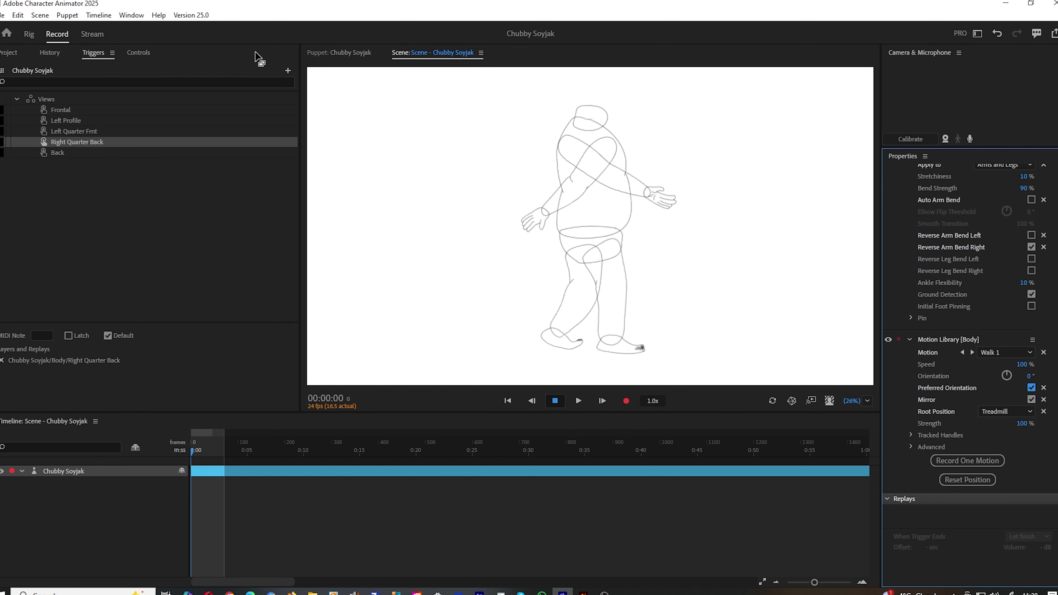
# Swap all left and right tags on the puppet for the right quarter back view and disable Reverse Arm Bend Right.
pyautogui.click(67, 15)
pyautogui.click(121, 103)
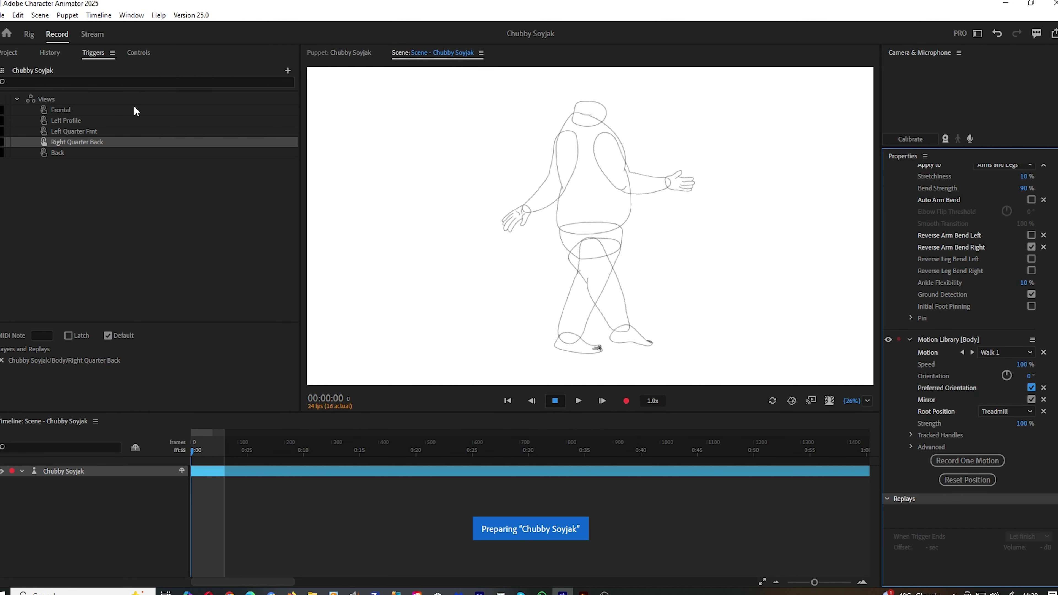
pyautogui.click(1032, 247)
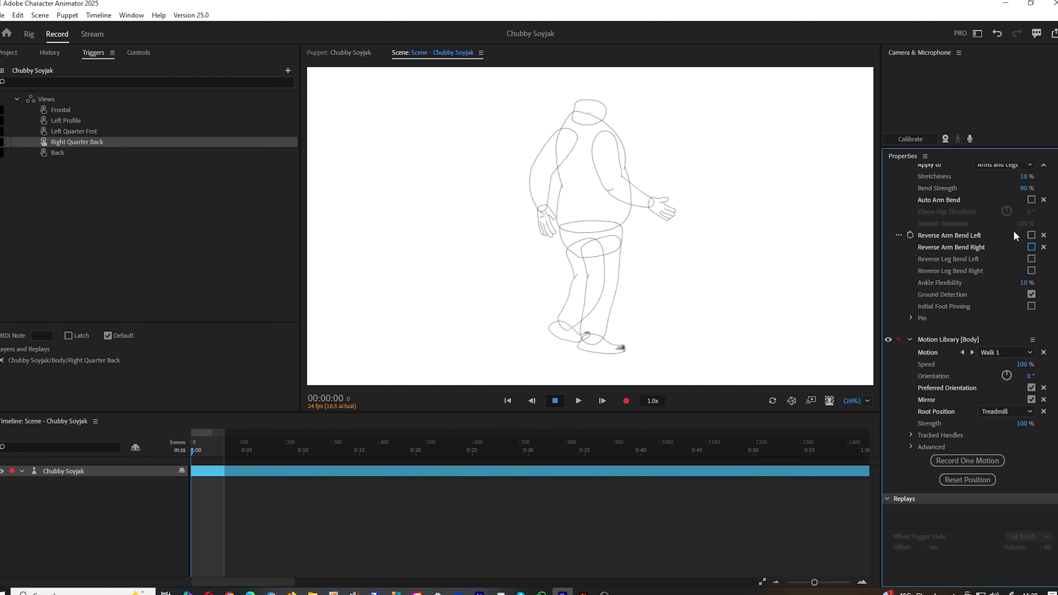